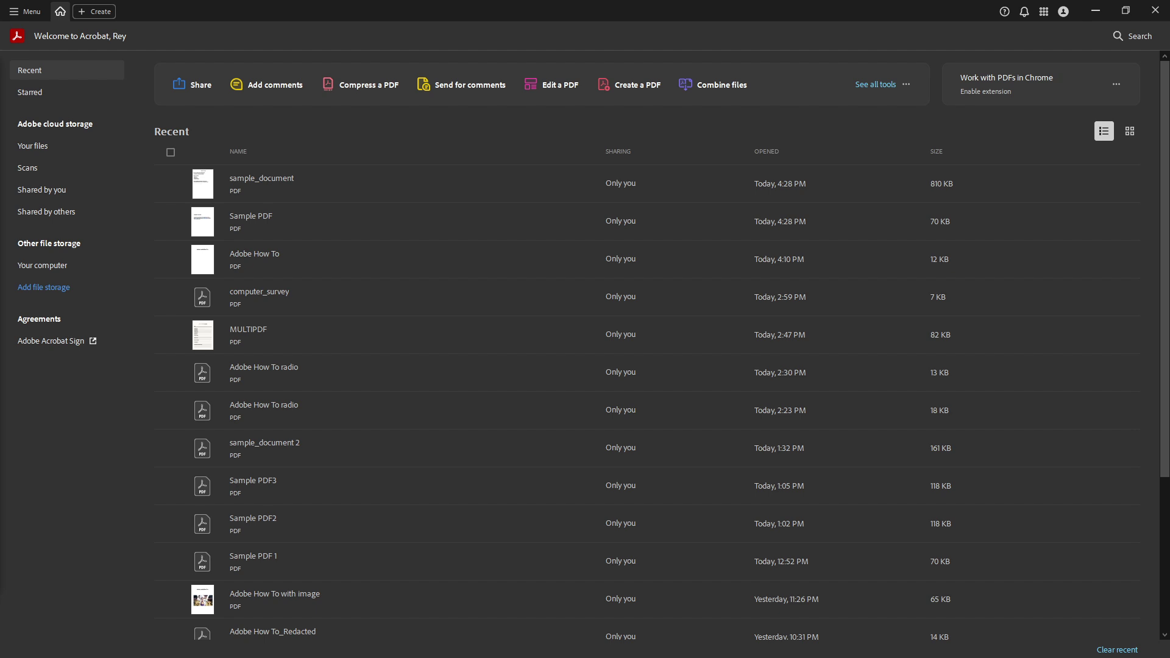
- Open sample_document.pdf from the files folder via Menu > Open
{"action": "left_click", "coordinate": [30, 12]}
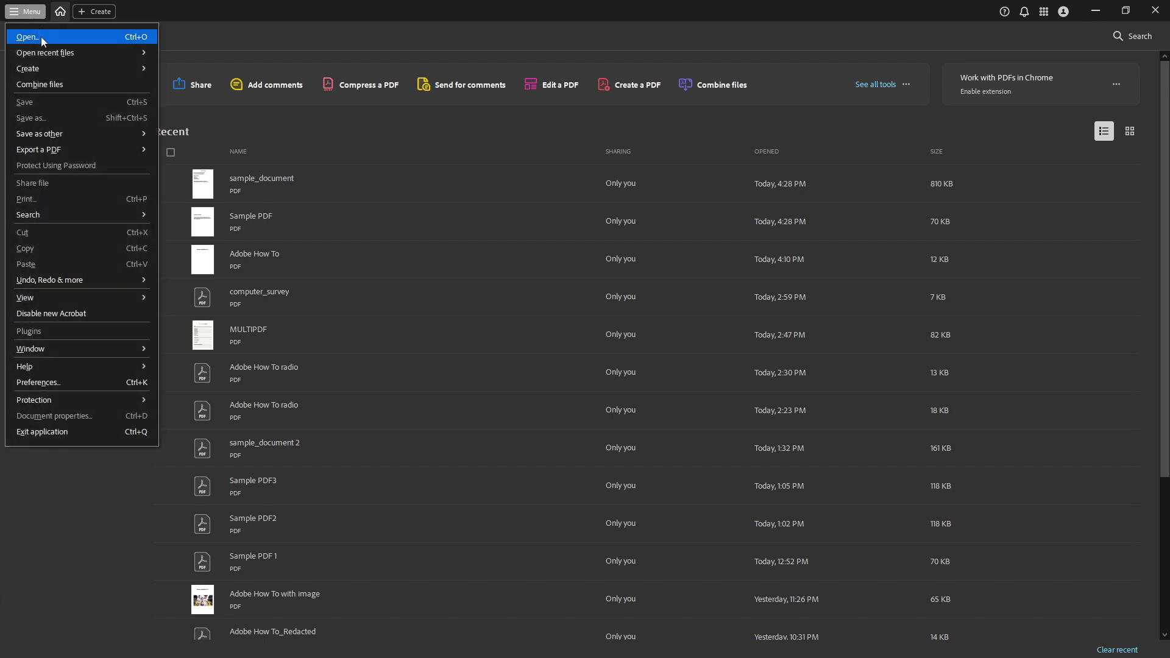
{"action": "left_click", "coordinate": [41, 37]}
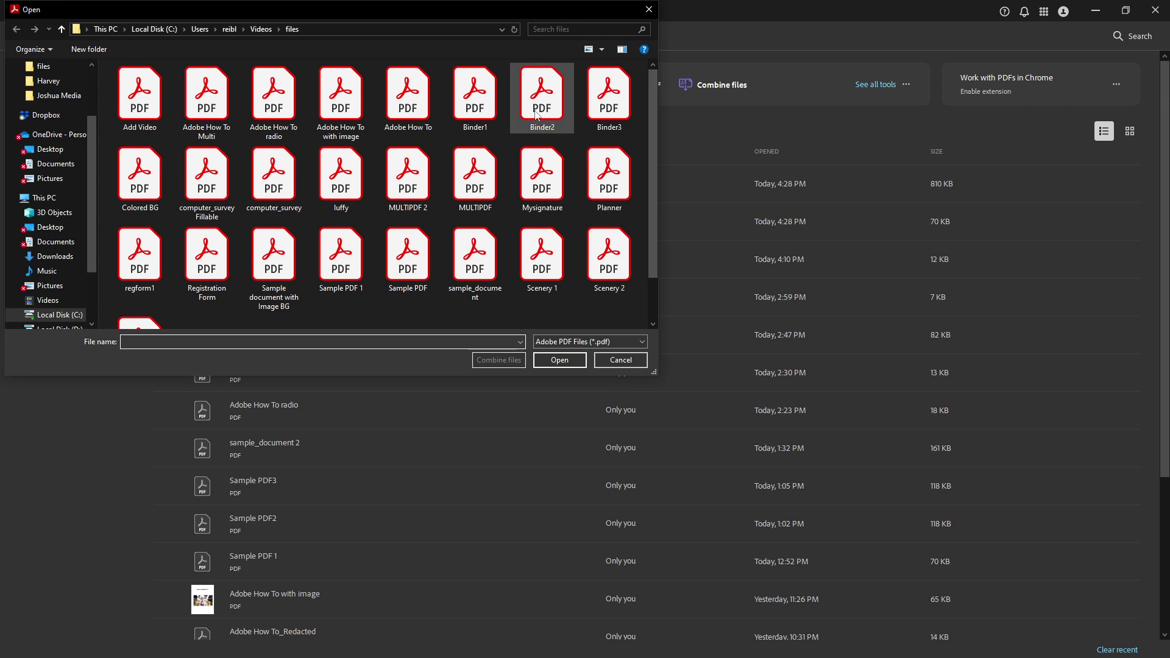
{"action": "left_click", "coordinate": [466, 263]}
{"action": "double_click", "coordinate": [466, 261]}
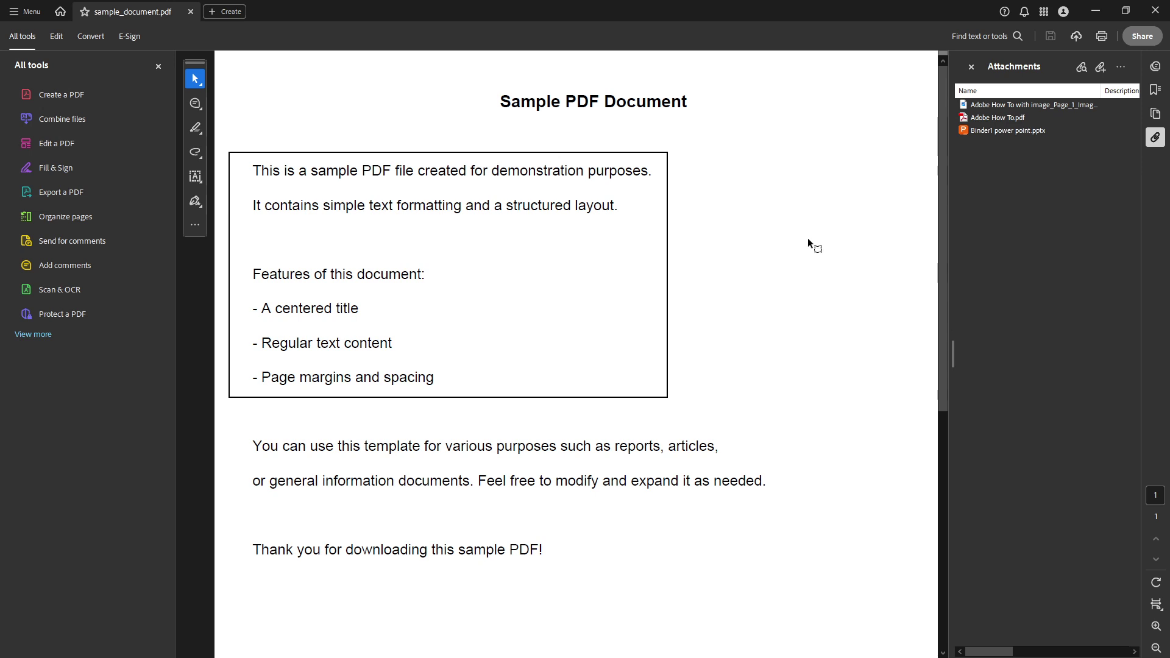
{"action": "left_click", "coordinate": [973, 67]}
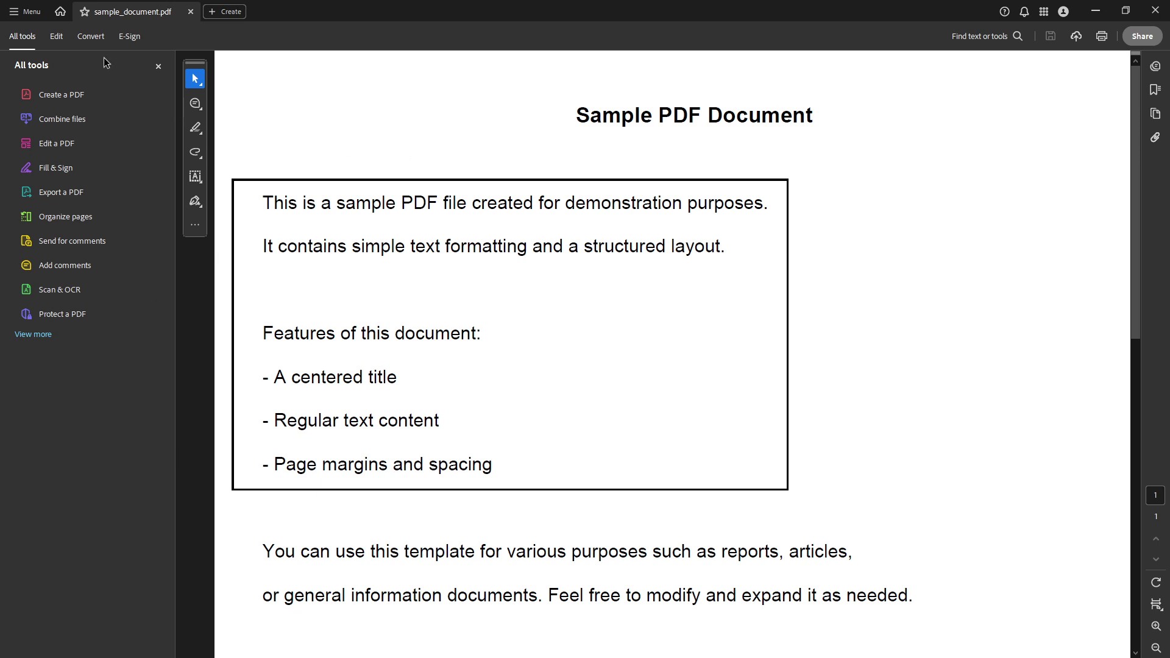
{"action": "left_click", "coordinate": [24, 14]}
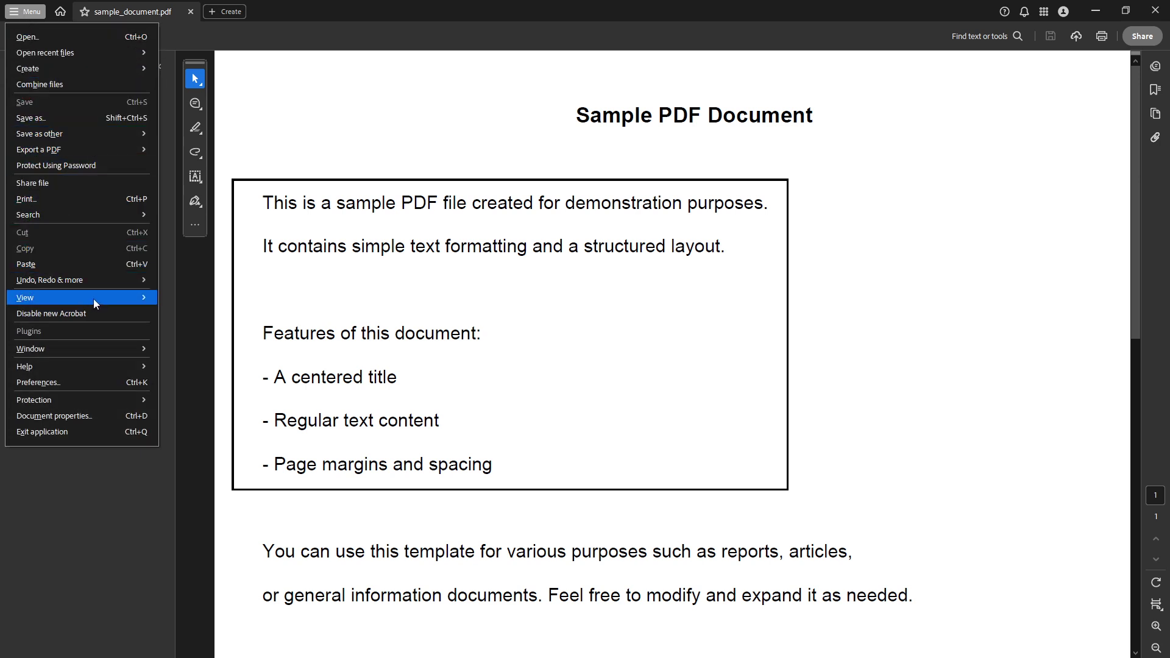
{"action": "mouse_move", "coordinate": [73, 298]}
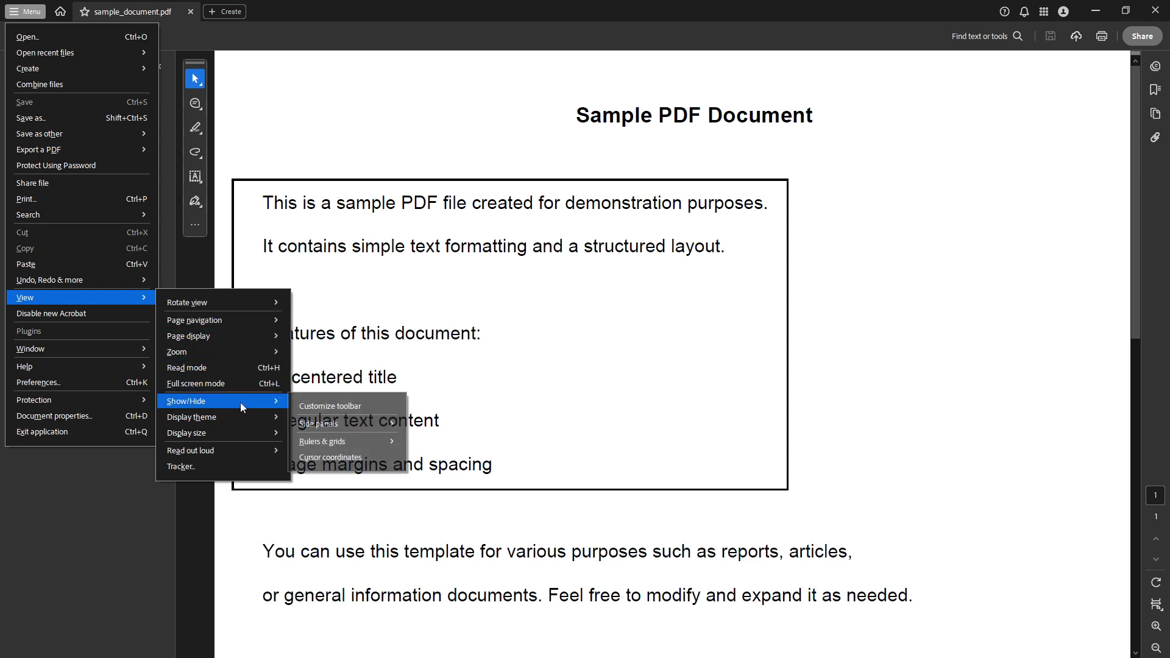
{"action": "mouse_move", "coordinate": [186, 400]}
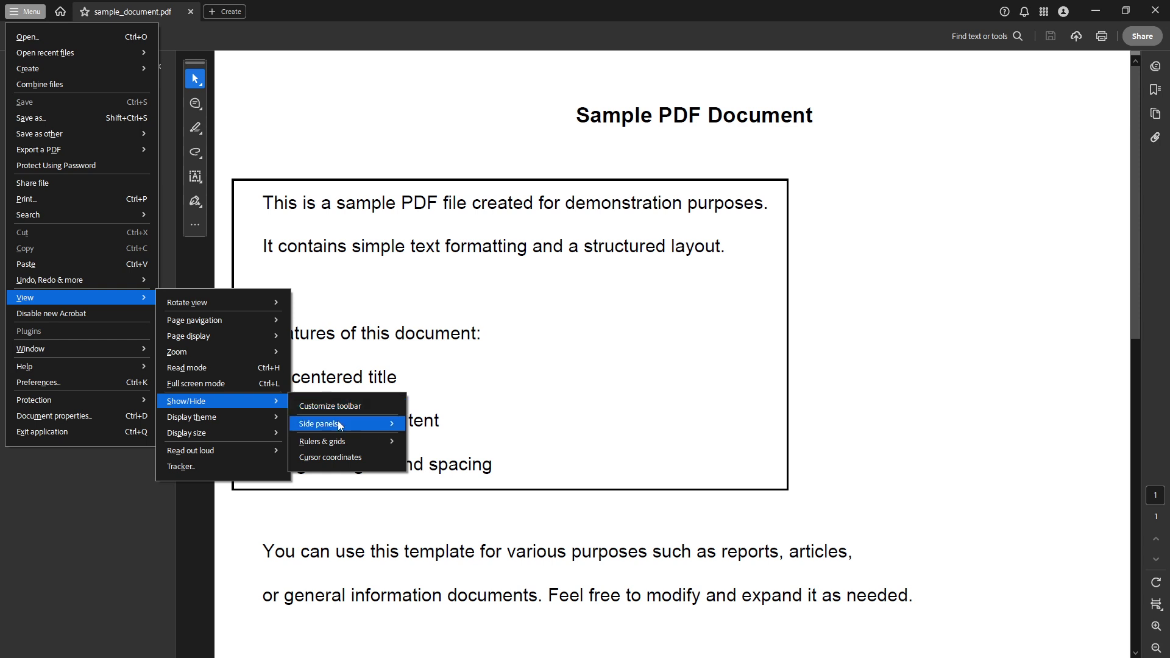
{"action": "mouse_move", "coordinate": [338, 423]}
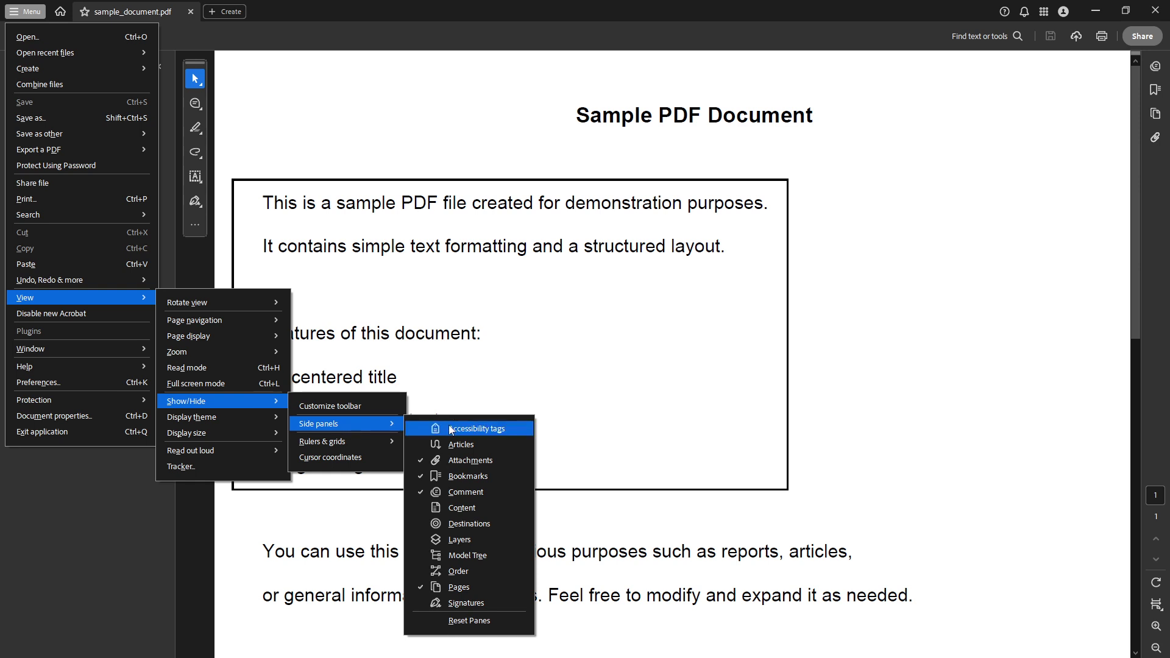
{"action": "left_click", "coordinate": [477, 462]}
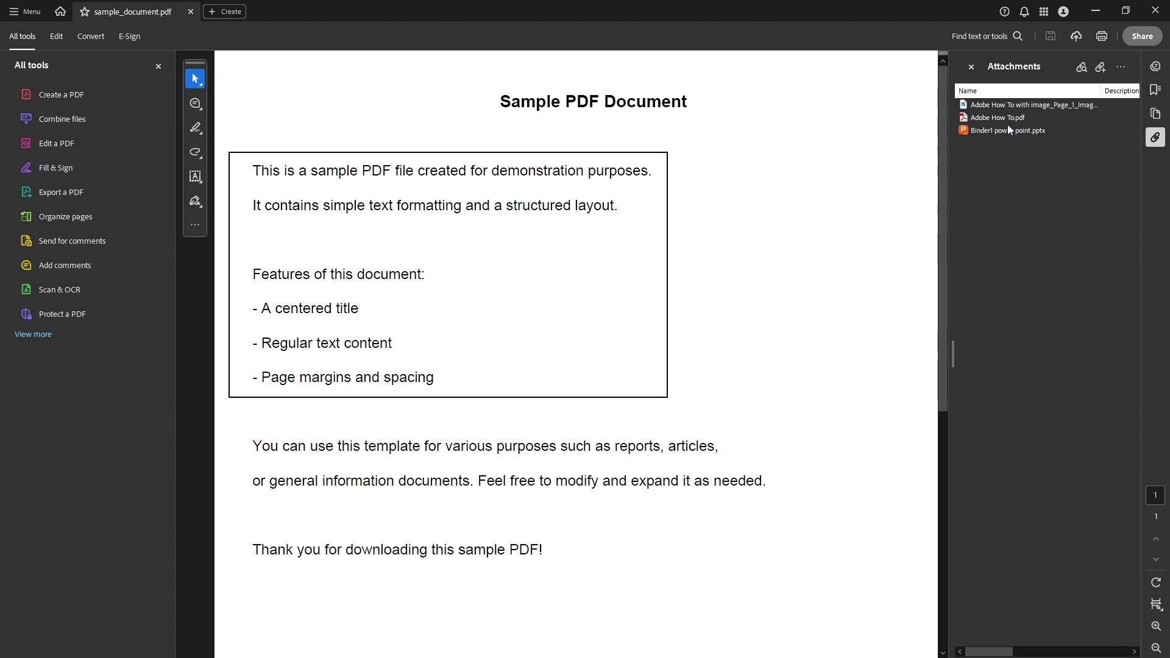
- Open the attached Adobe How To.pdf in its own tab and return to sample_document.pdf
{"action": "left_click", "coordinate": [1009, 119]}
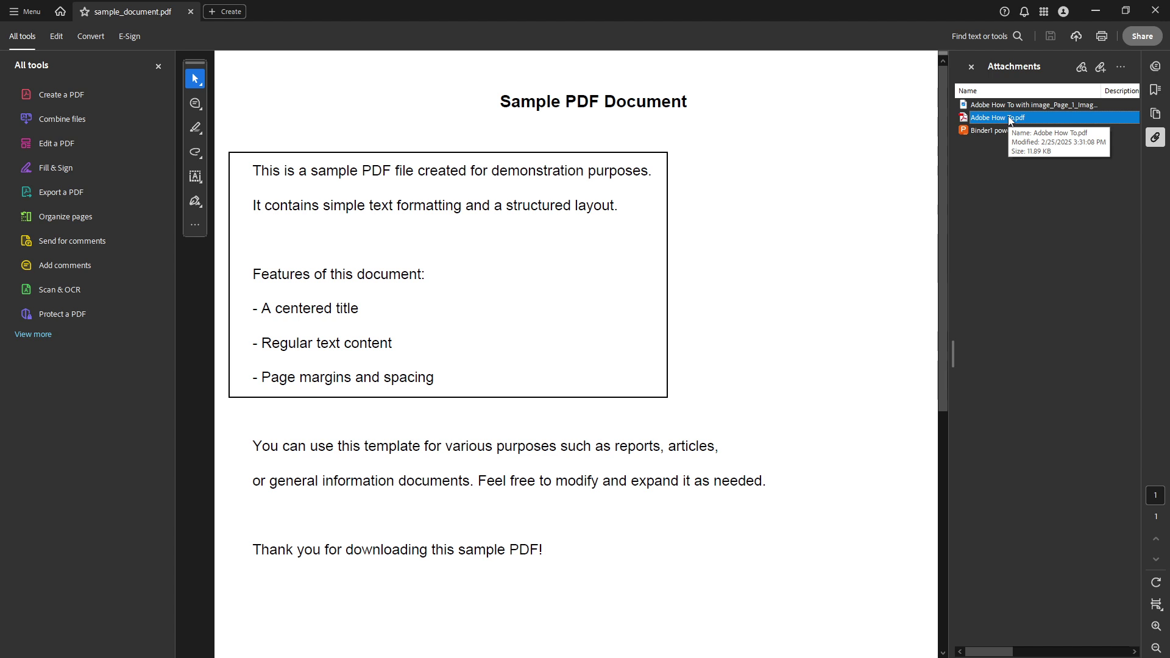
{"action": "double_click", "coordinate": [1009, 120]}
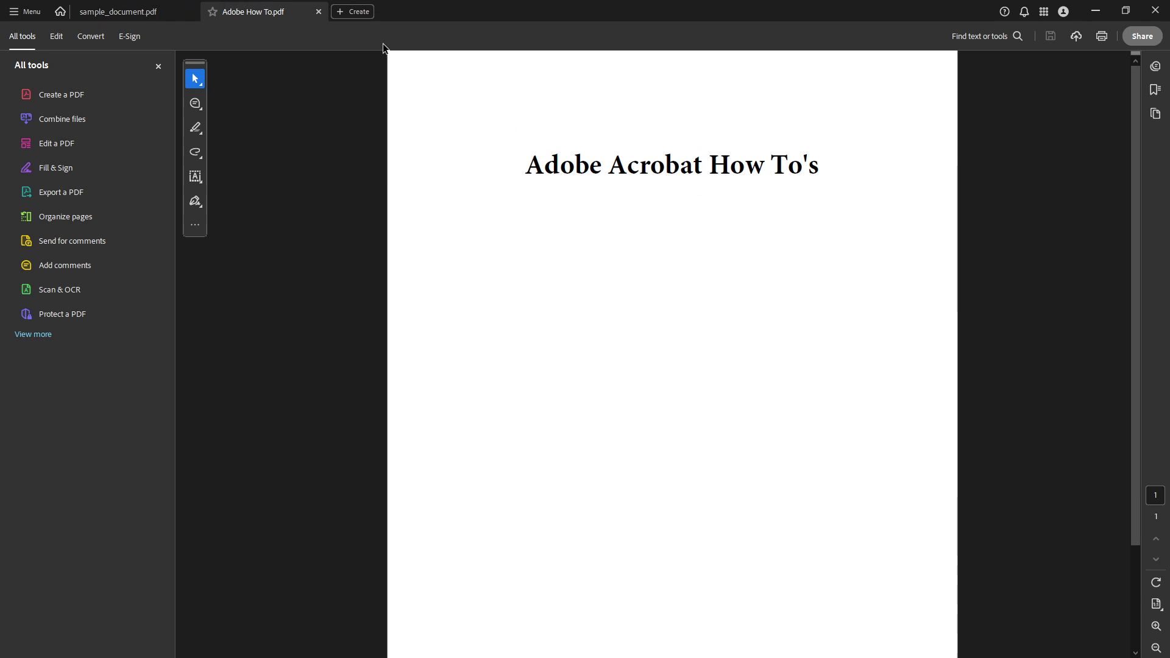
{"action": "left_click", "coordinate": [148, 11]}
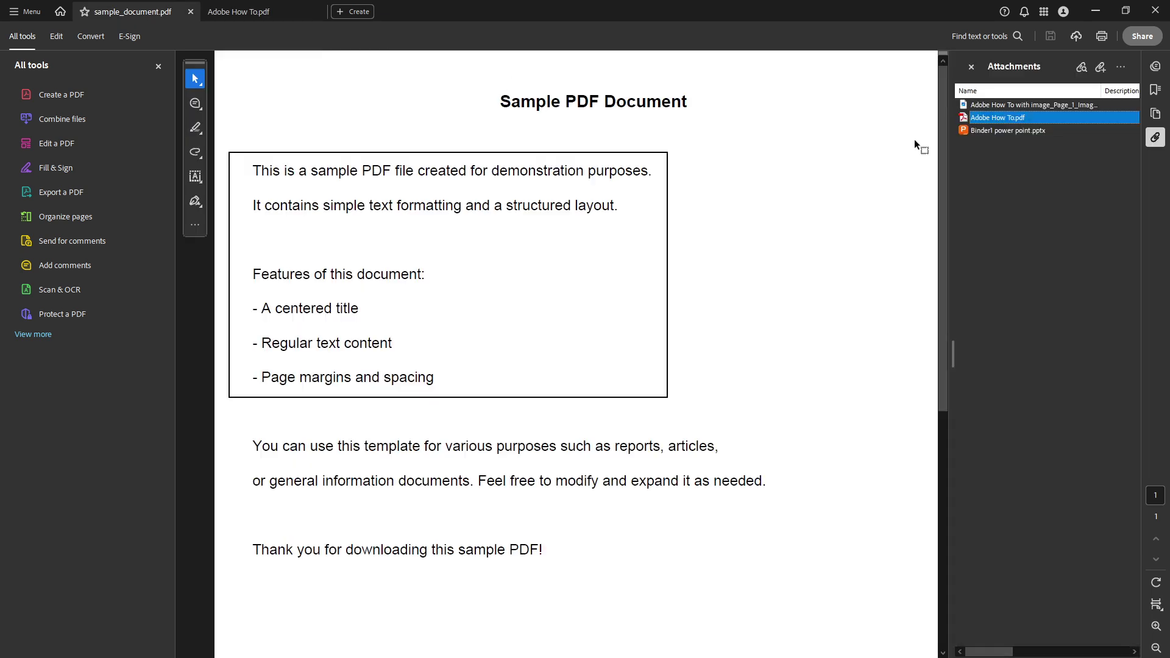
- Open the attached mountain-lake .jpg, confirm the security prompt, and close the Photos viewer
{"action": "double_click", "coordinate": [1026, 105]}
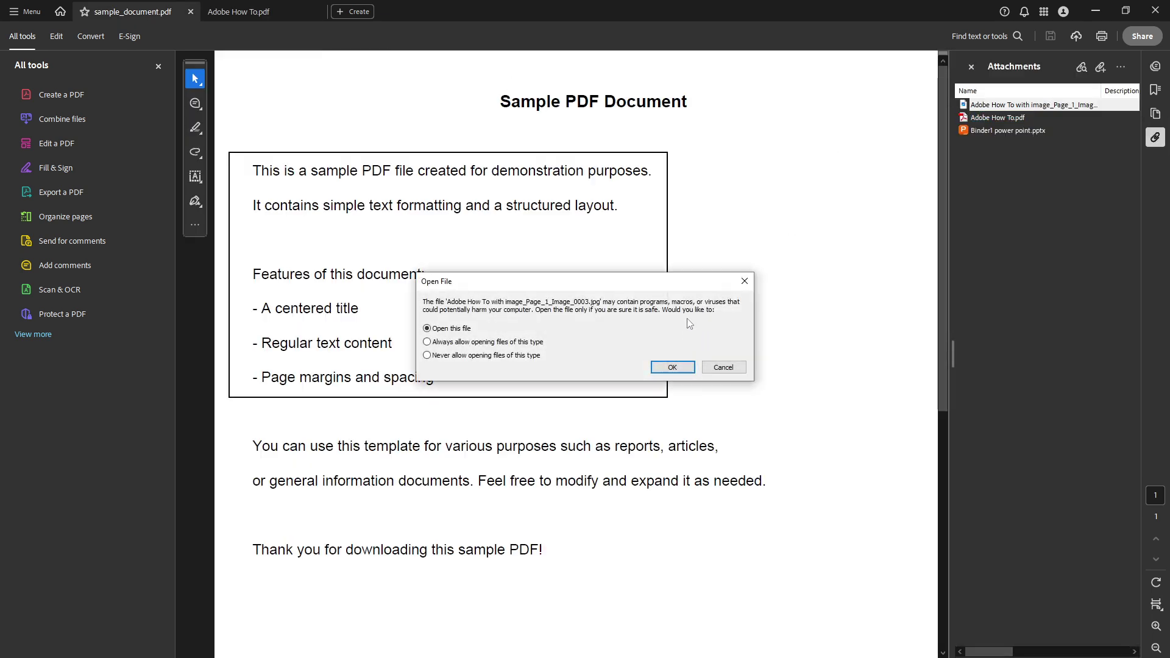
{"action": "left_click", "coordinate": [682, 371]}
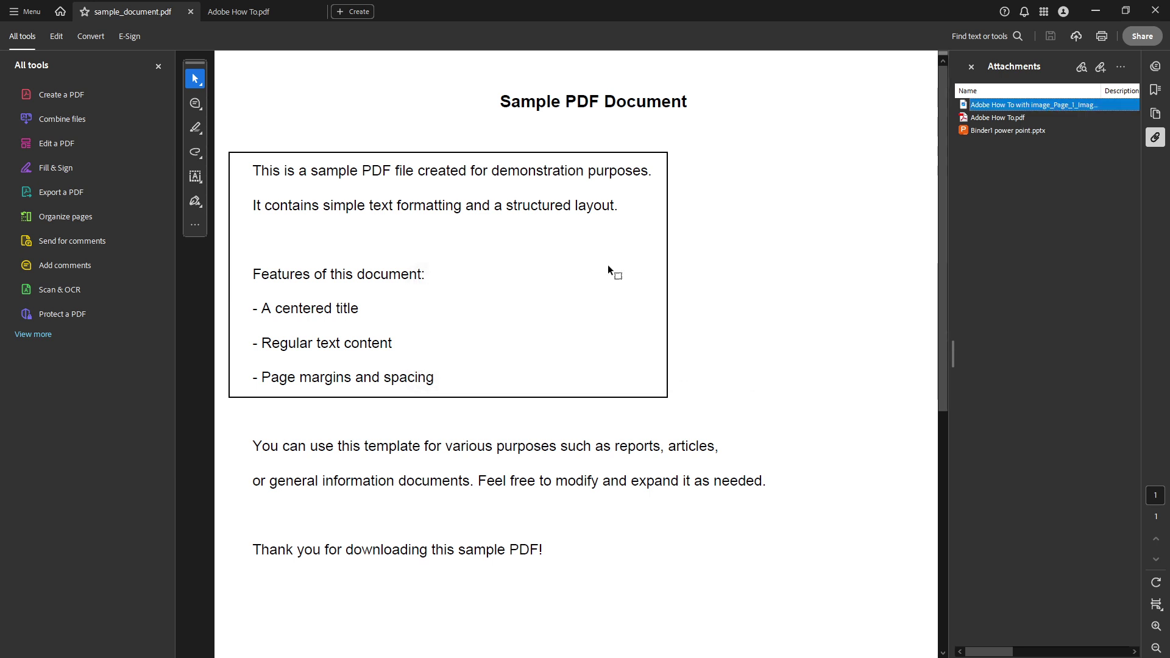
{"action": "left_click", "coordinate": [622, 253]}
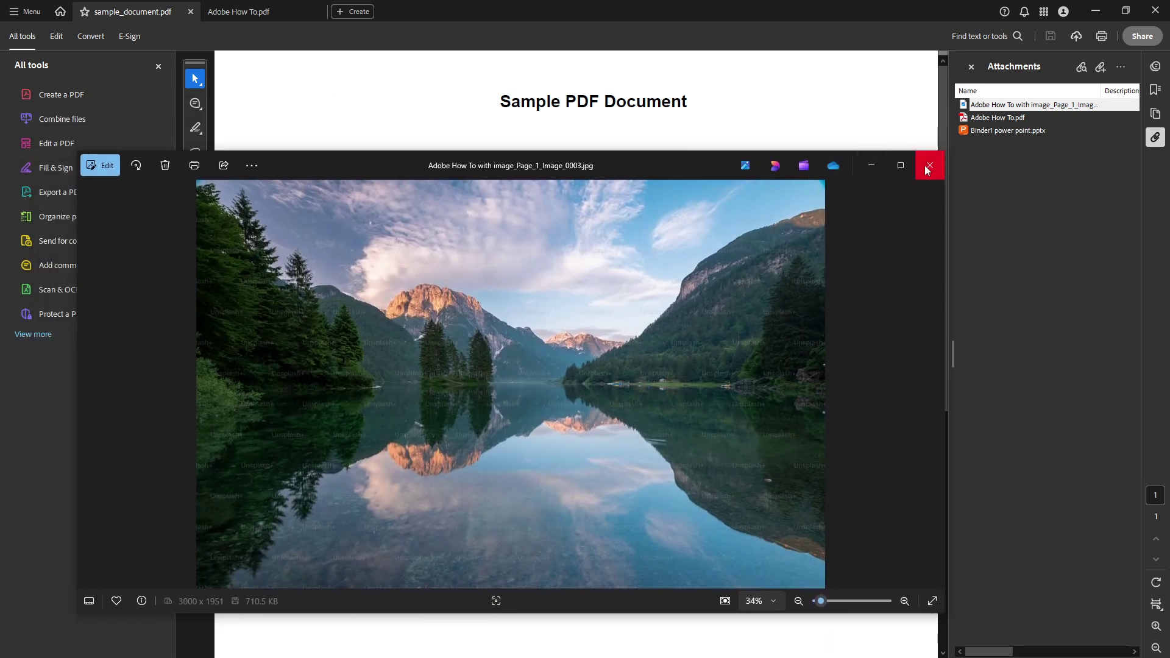
{"action": "left_click", "coordinate": [927, 167]}
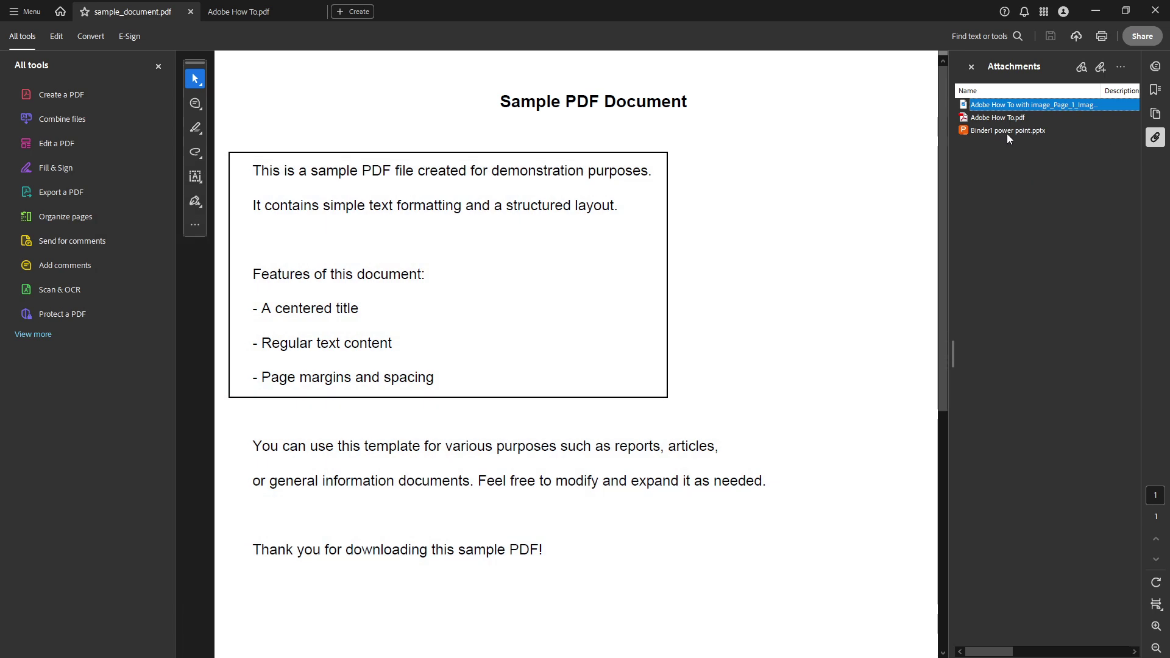
- Open the attached Binder1 power point.pptx and accept its Open File security warning
{"action": "double_click", "coordinate": [1007, 131]}
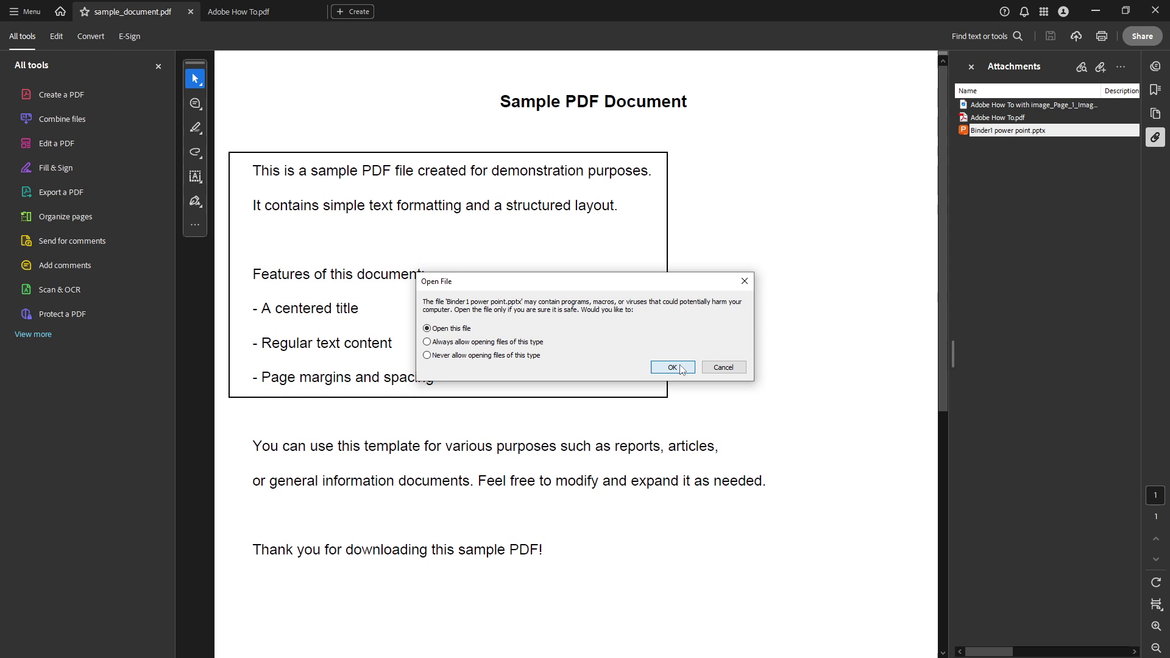
{"action": "left_click", "coordinate": [681, 369]}
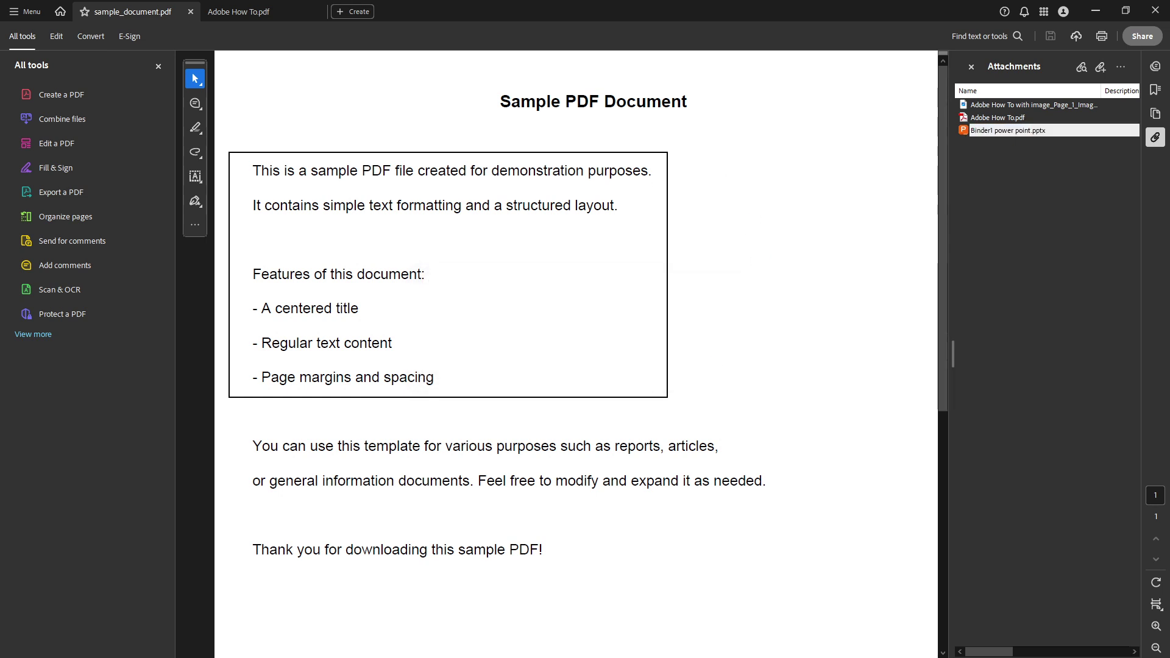